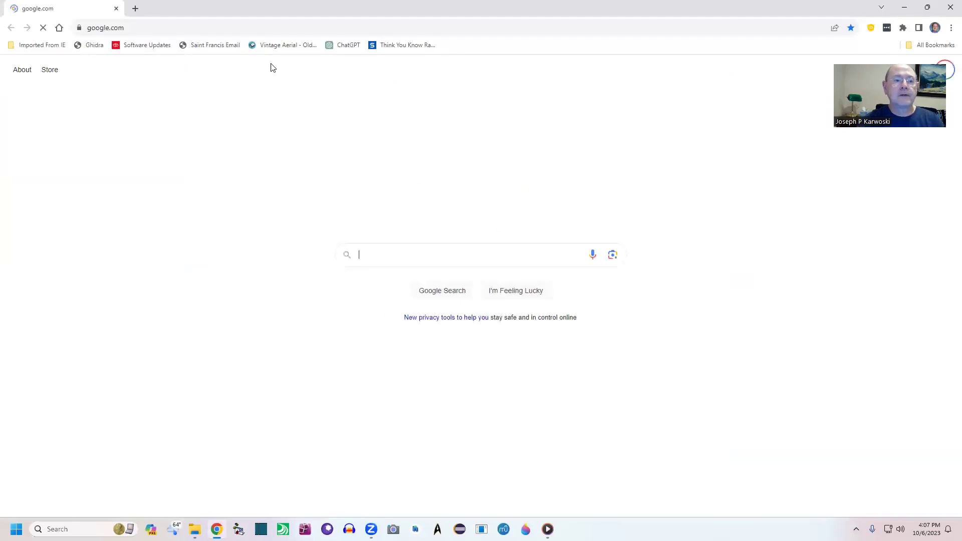
click(243, 26)
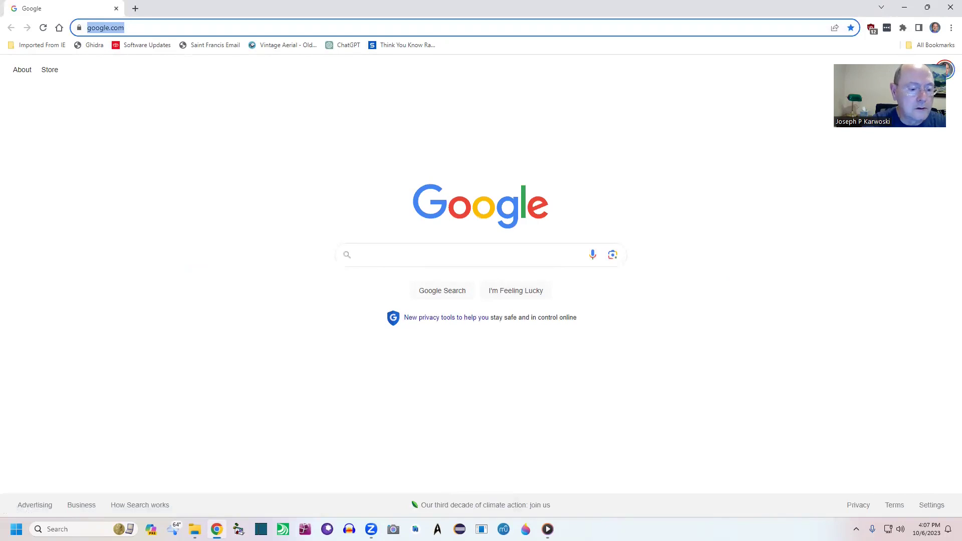
text(www.roland)
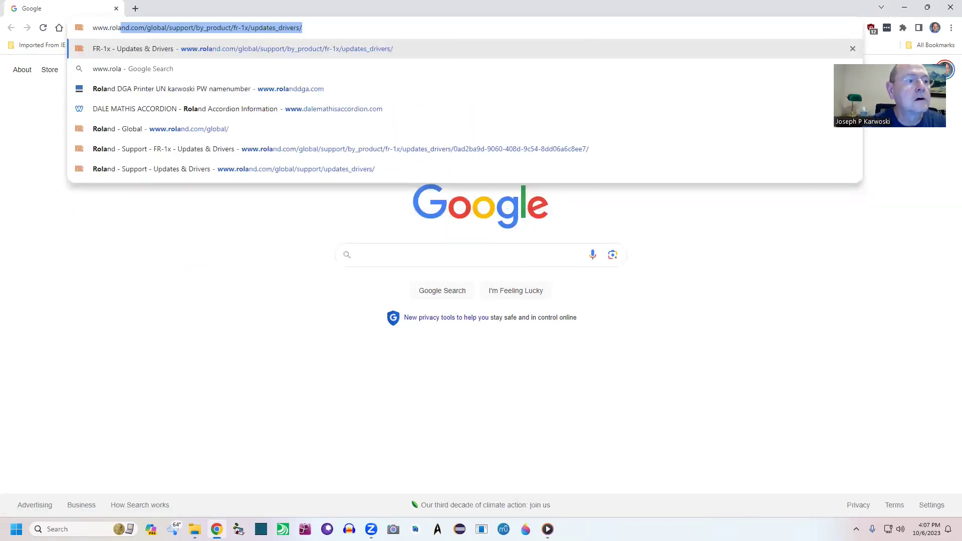
text(.com)
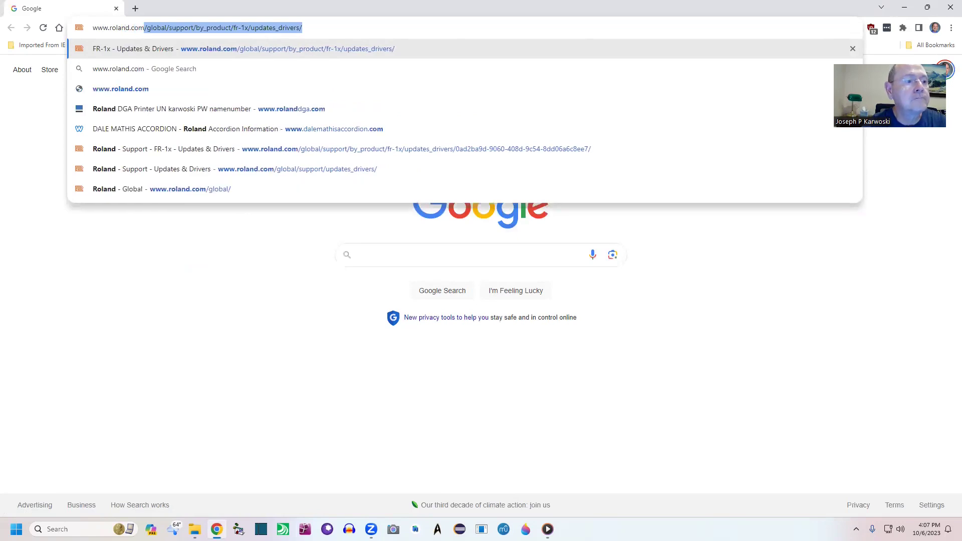
key(Delete)
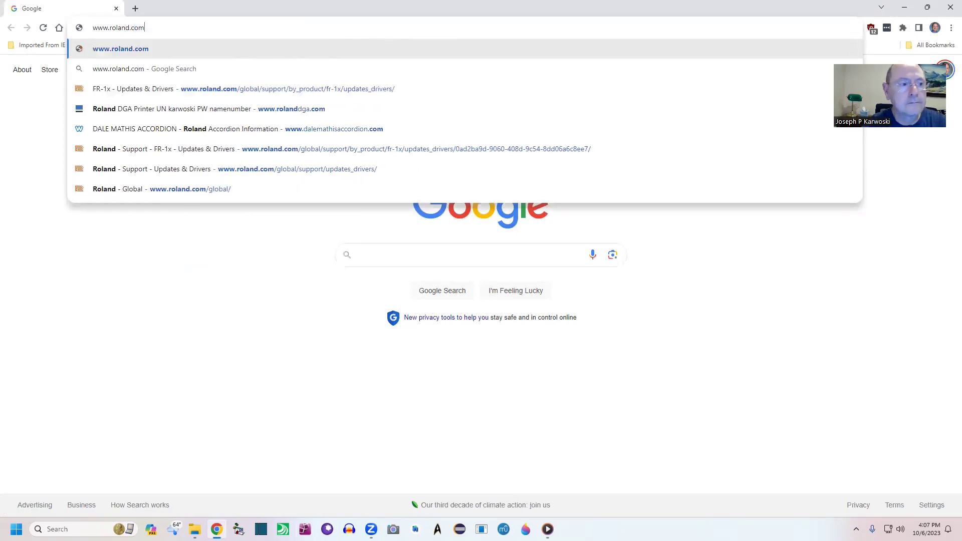
key(Return)
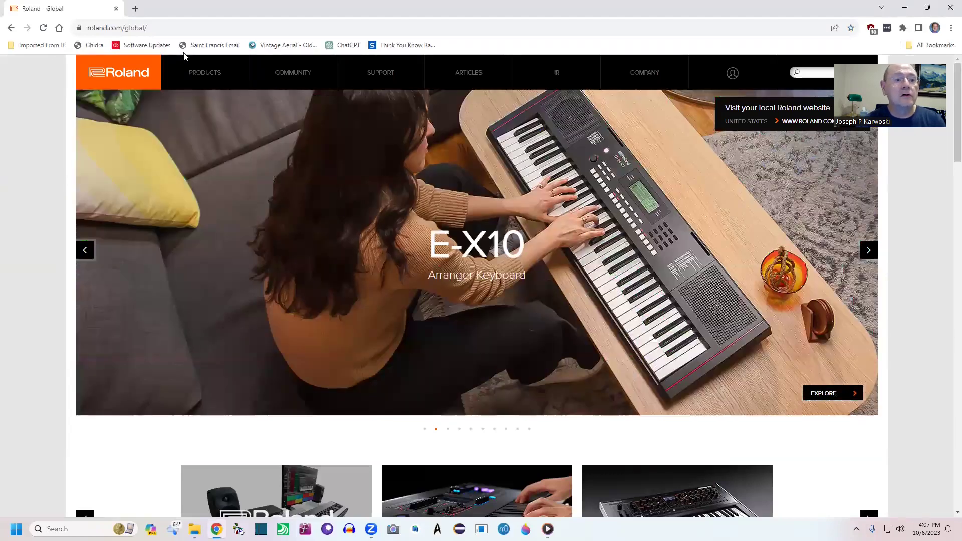
mouse_move(203, 74)
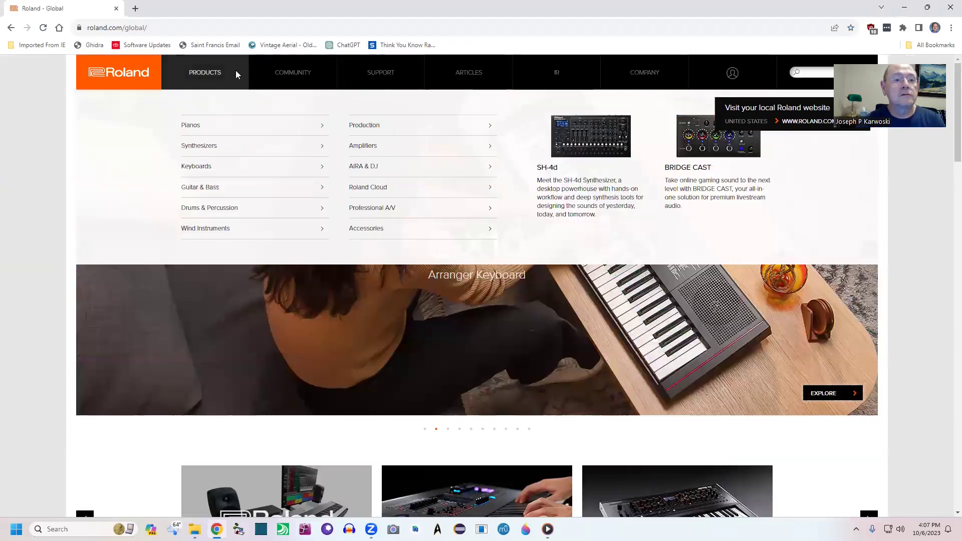
mouse_move(365, 70)
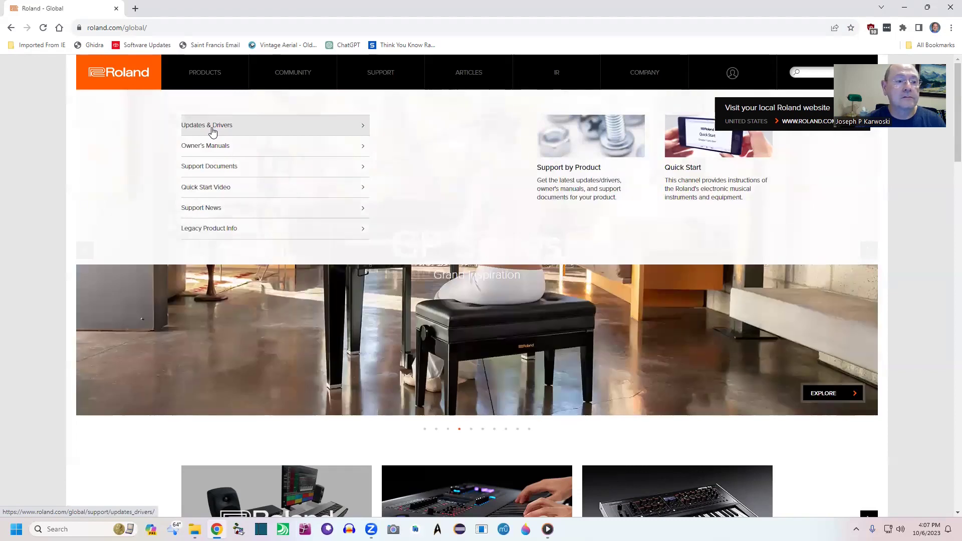
Step: Open Support's Updates & Drivers page and scroll the product list to the FP and FR models
click(213, 132)
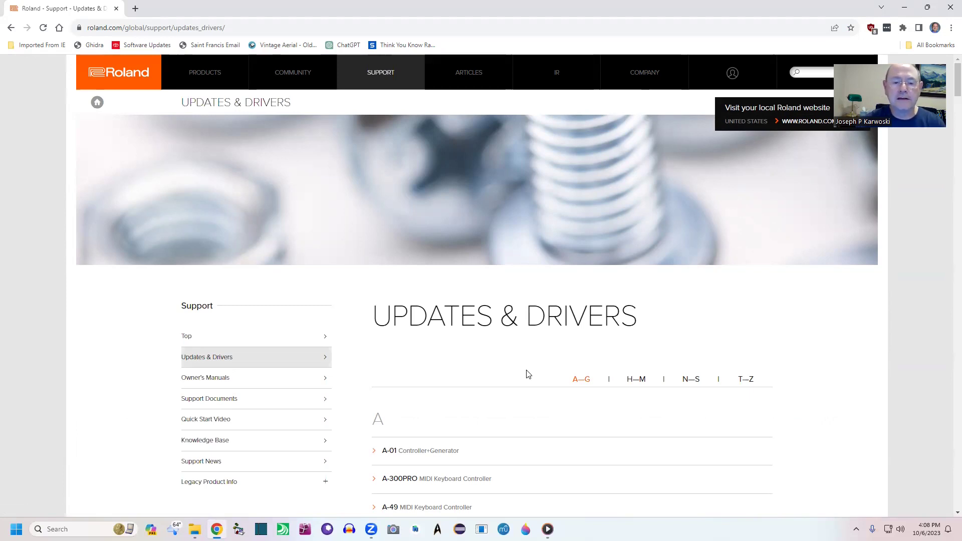
scroll(532, 371, down, 7)
scroll(537, 365, down, 20)
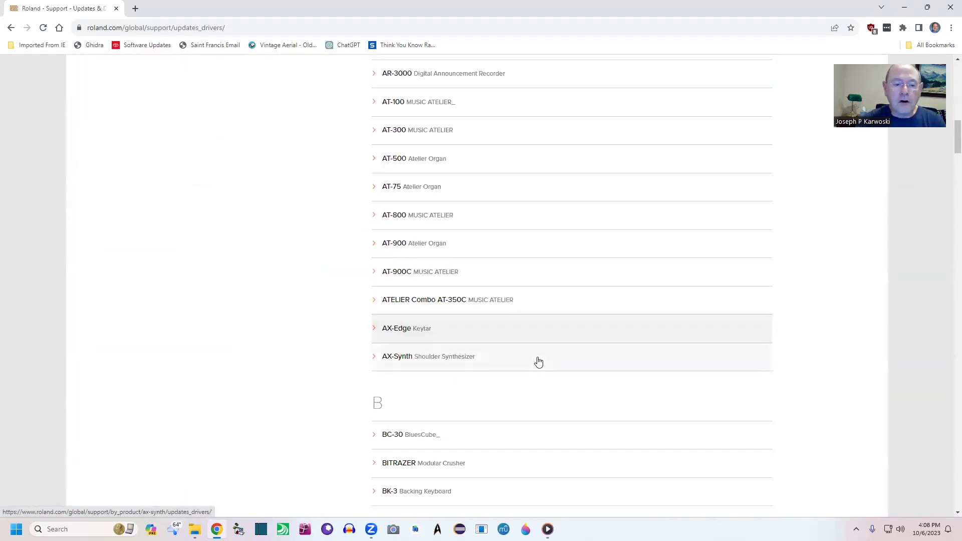
scroll(564, 362, down, 20)
scroll(570, 364, down, 7)
scroll(570, 365, down, 6)
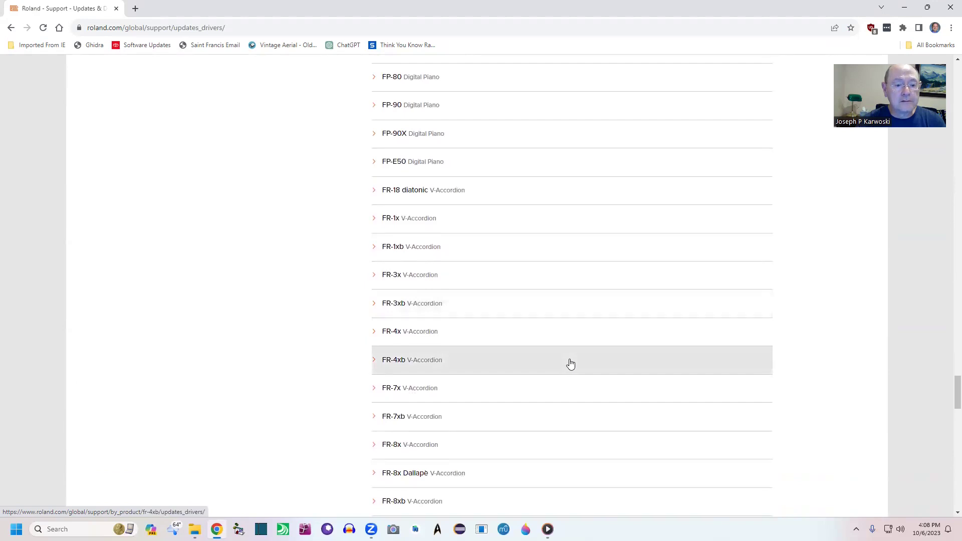
scroll(572, 364, up, 5)
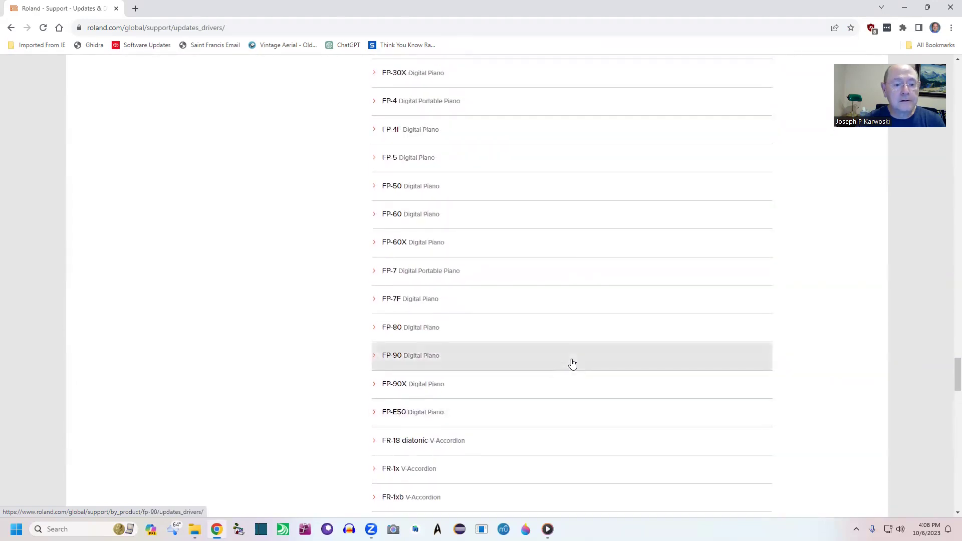
scroll(573, 364, down, 2)
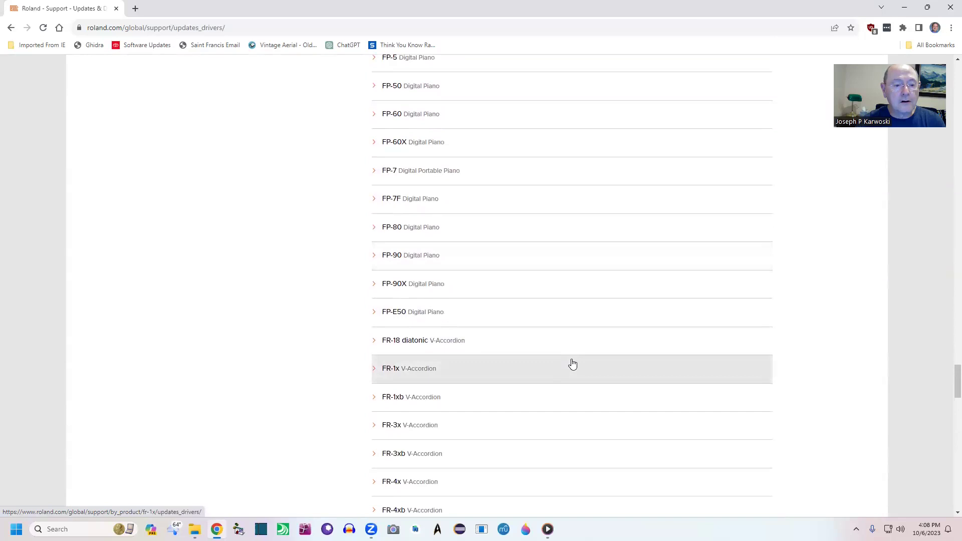
Step: Select FR-1x and open the FR-7x/FR-3x/FR-1x Set Editor Ver.1.01 download link
click(415, 374)
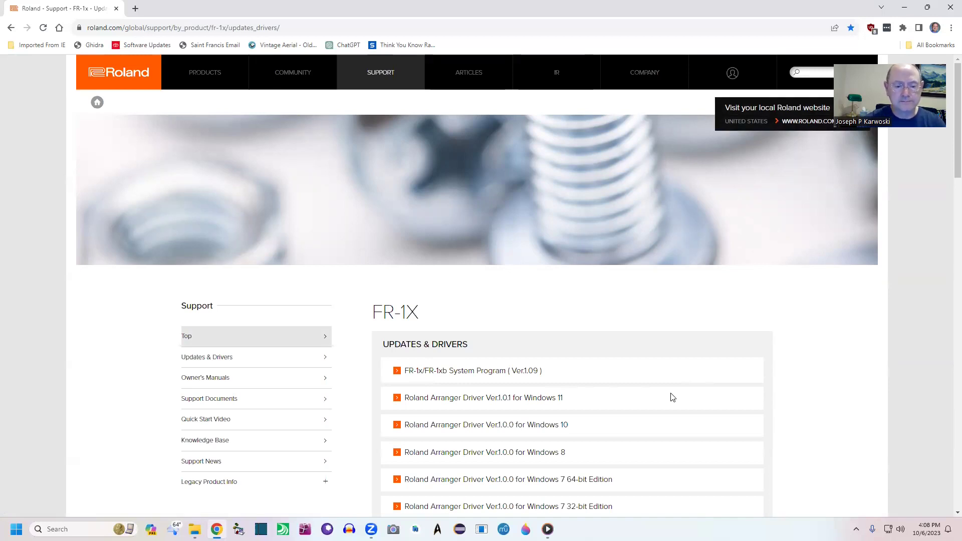
scroll(674, 398, down, 5)
scroll(677, 398, down, 7)
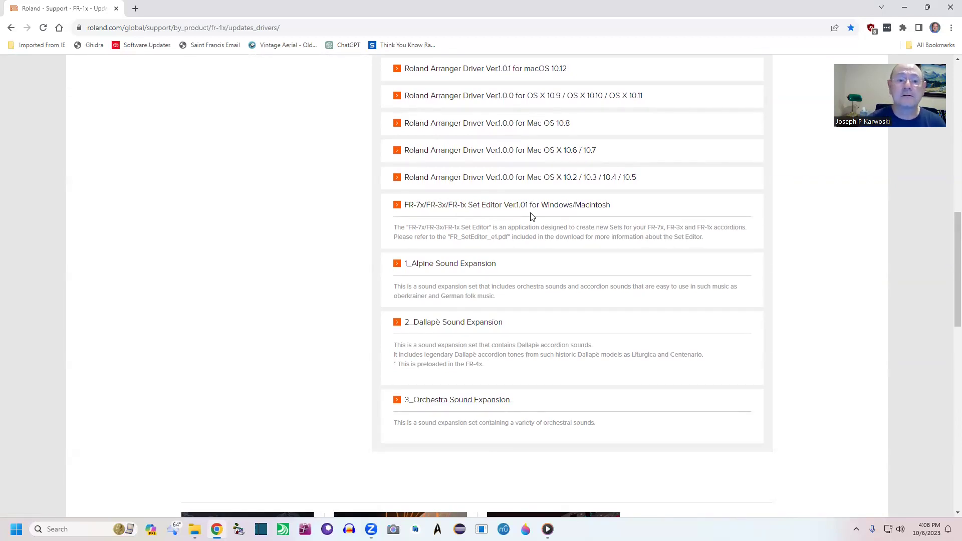
click(490, 209)
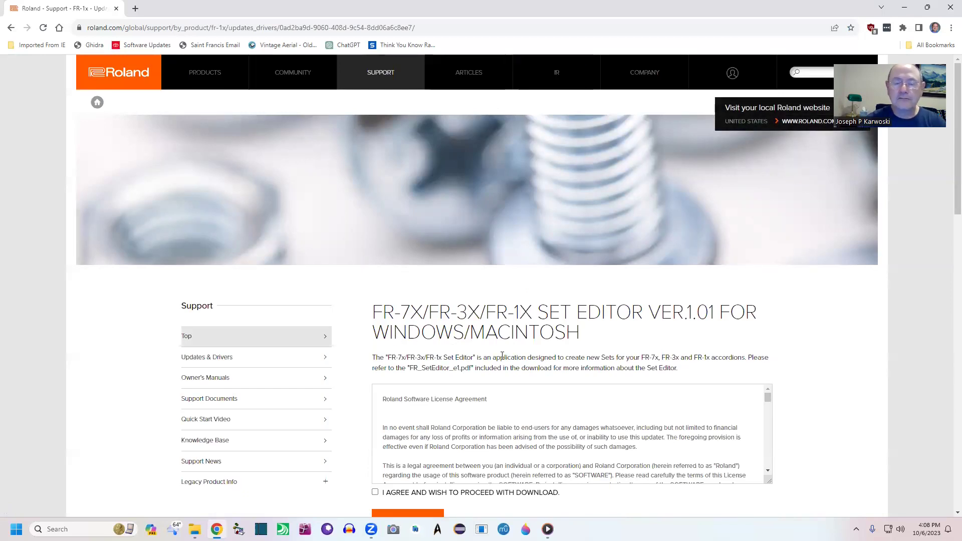
Step: Accept the software license agreement and download fr7x3x1x_se_101.zip (1,179 KB)
scroll(503, 356, down, 2)
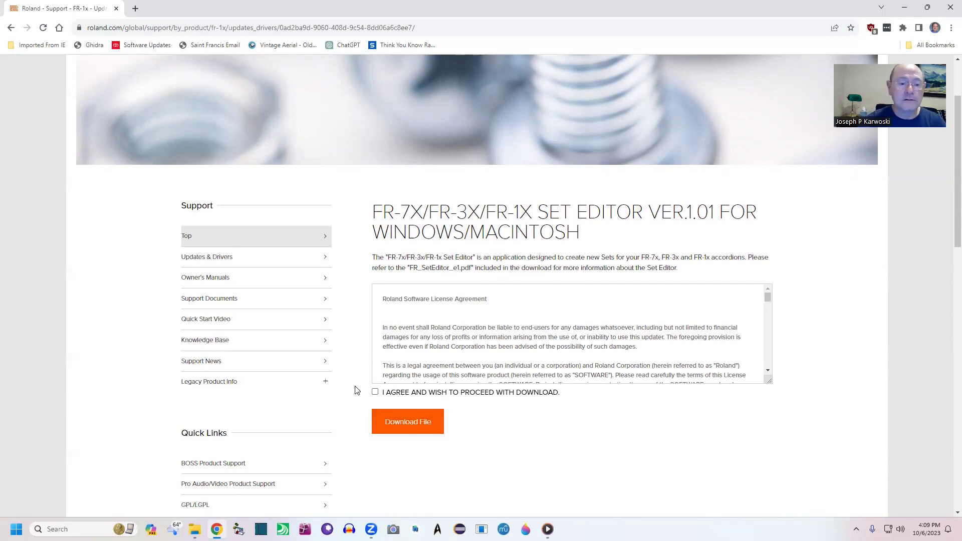
click(375, 393)
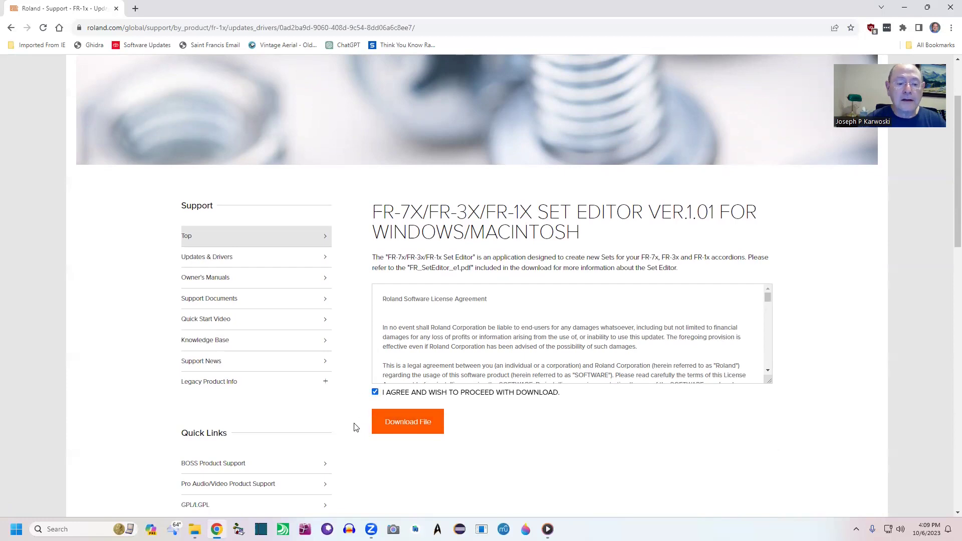
click(404, 428)
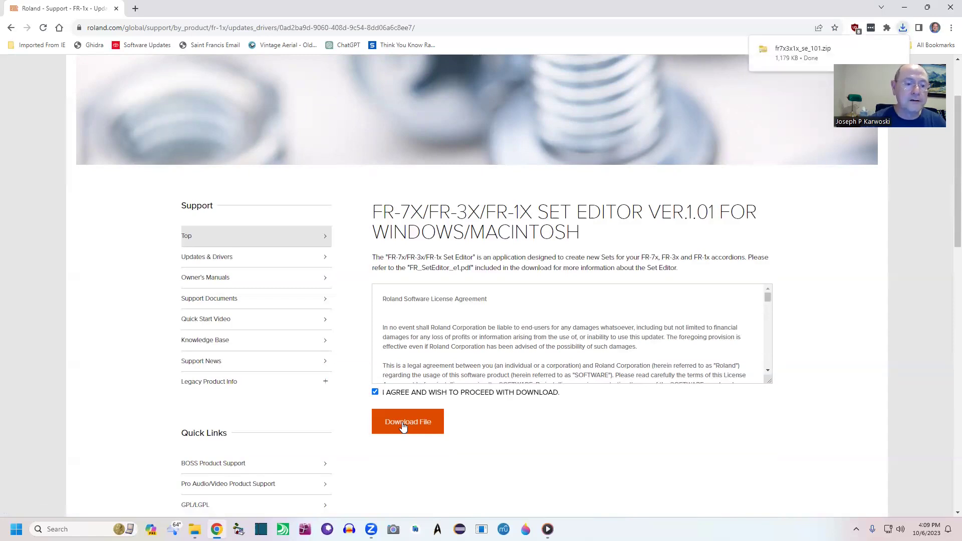
scroll(526, 424, down, 2)
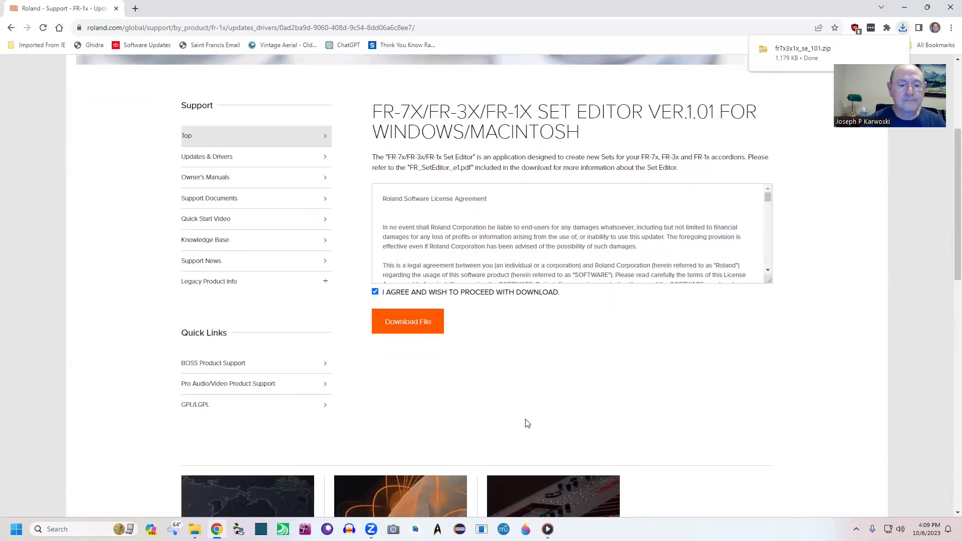
scroll(527, 423, up, 2)
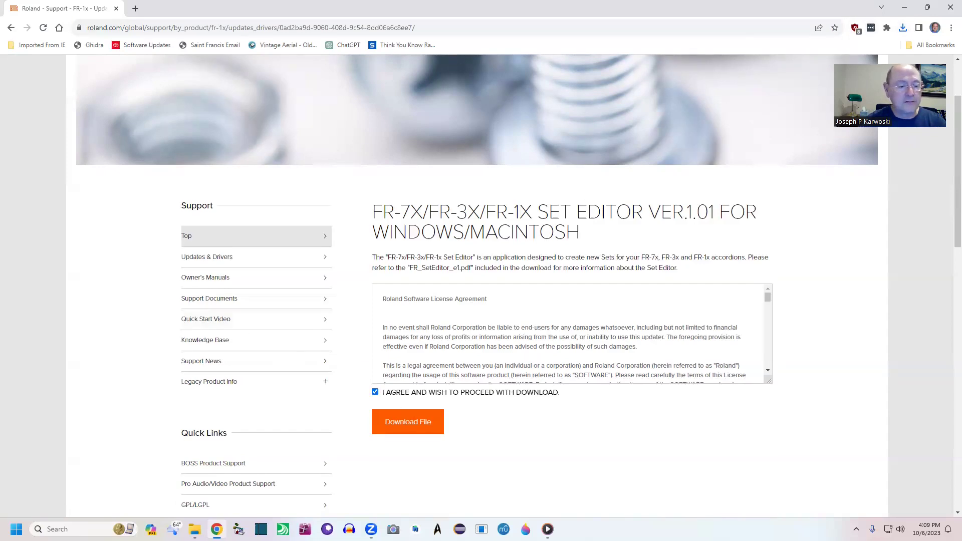
Step: Open fr7x3x1x_se_101.zip from the Downloads folder in File Explorer to view its contents
click(195, 529)
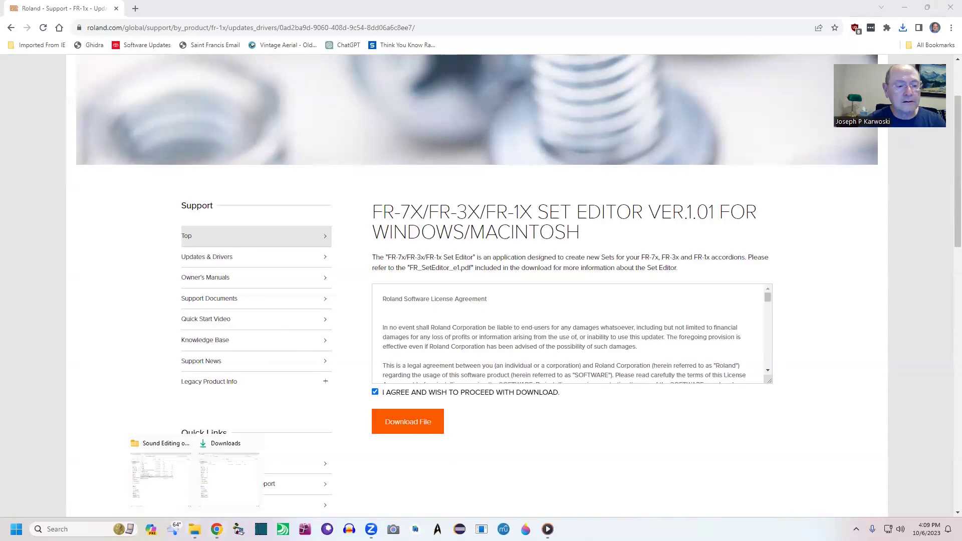
click(222, 494)
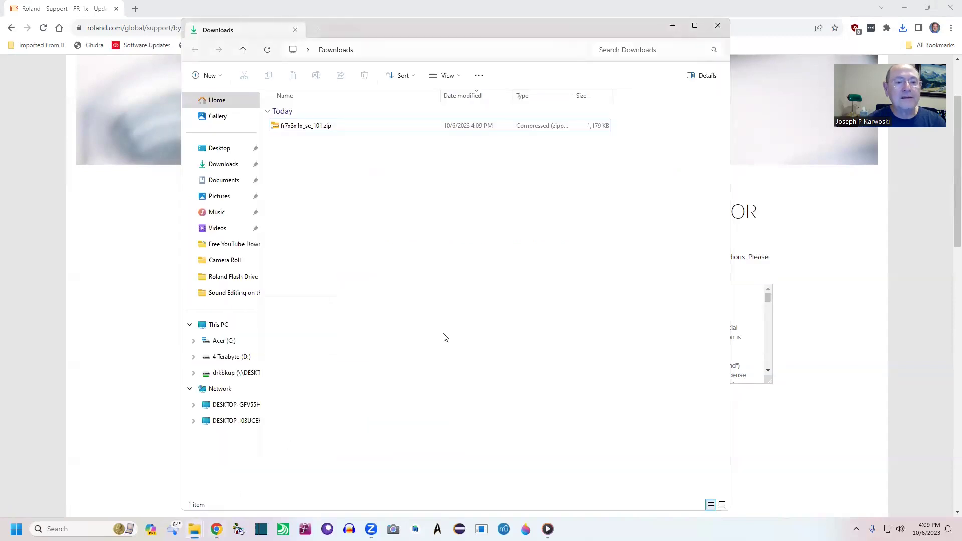
double_click(310, 130)
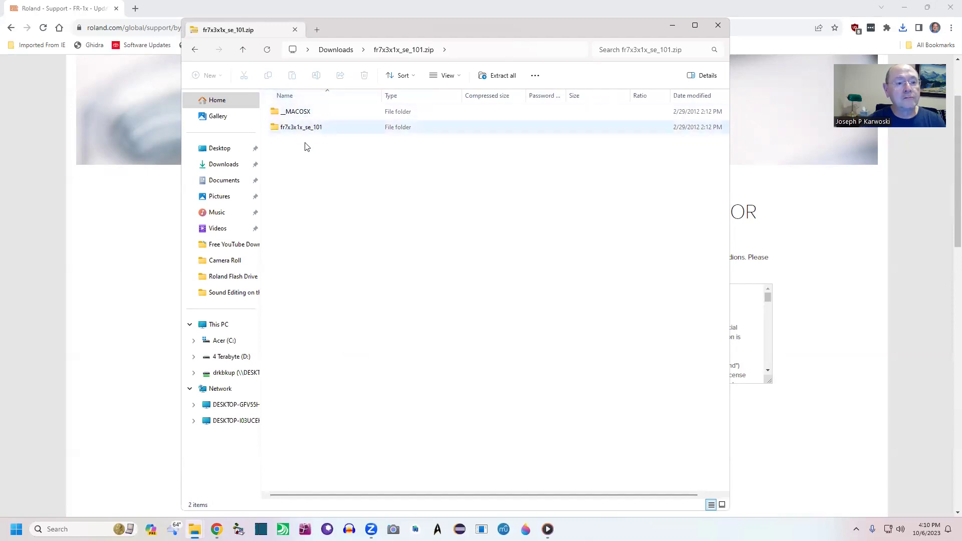
Step: Extract all of fr7x3x1x_se_101.zip into Downloads\fr7x3x1x_se_101
click(503, 76)
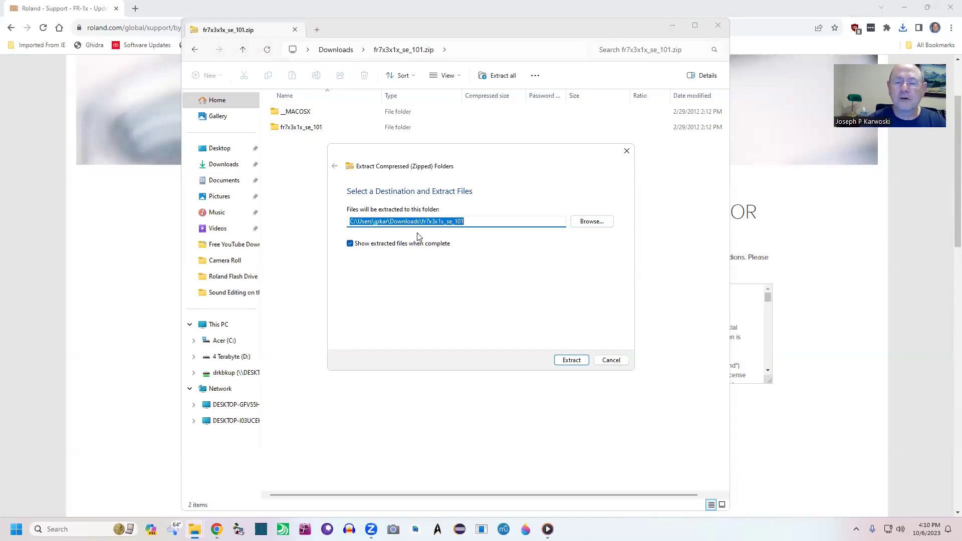
click(577, 365)
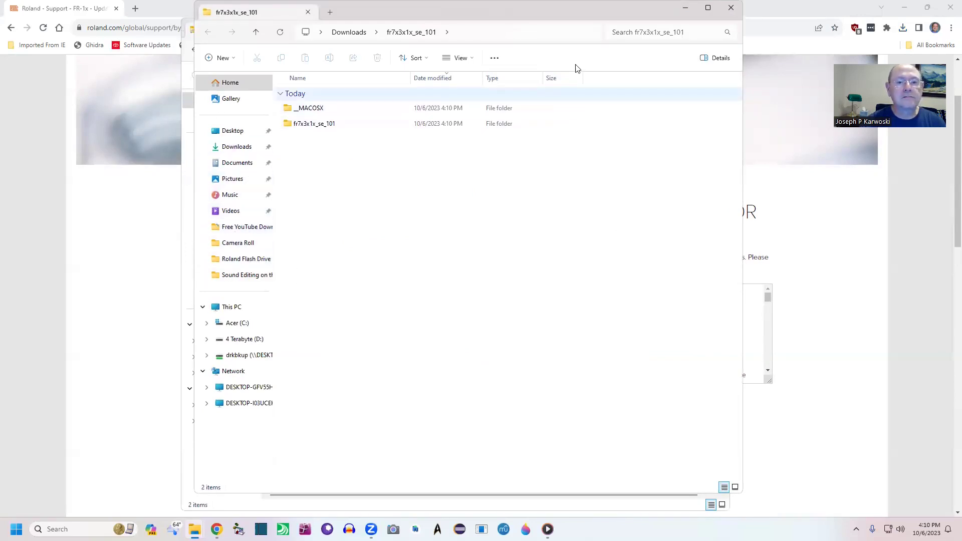
Step: Close the extra window and browse to Downloads\fr7x3x1x_se_101\fr7x3x1x_se_101 holding the jar and PDF
click(732, 8)
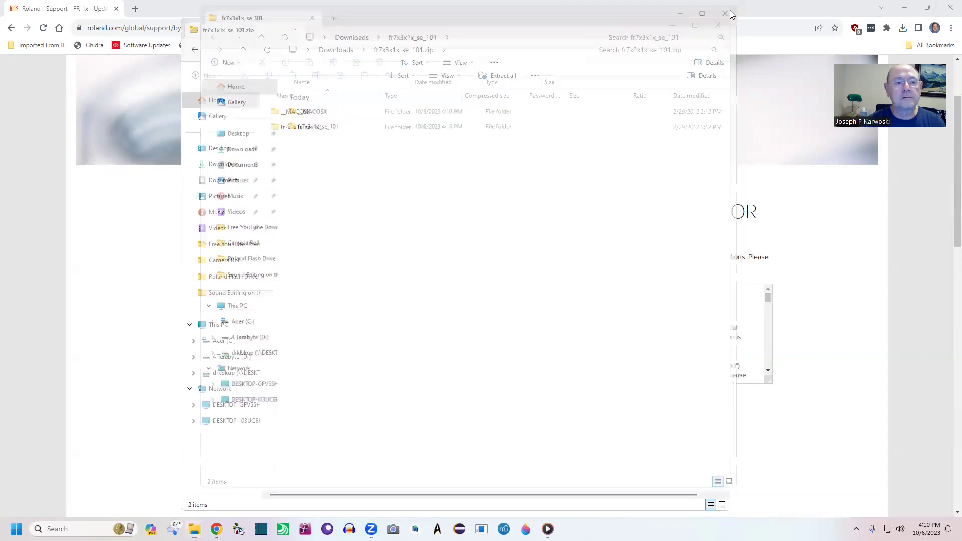
click(332, 51)
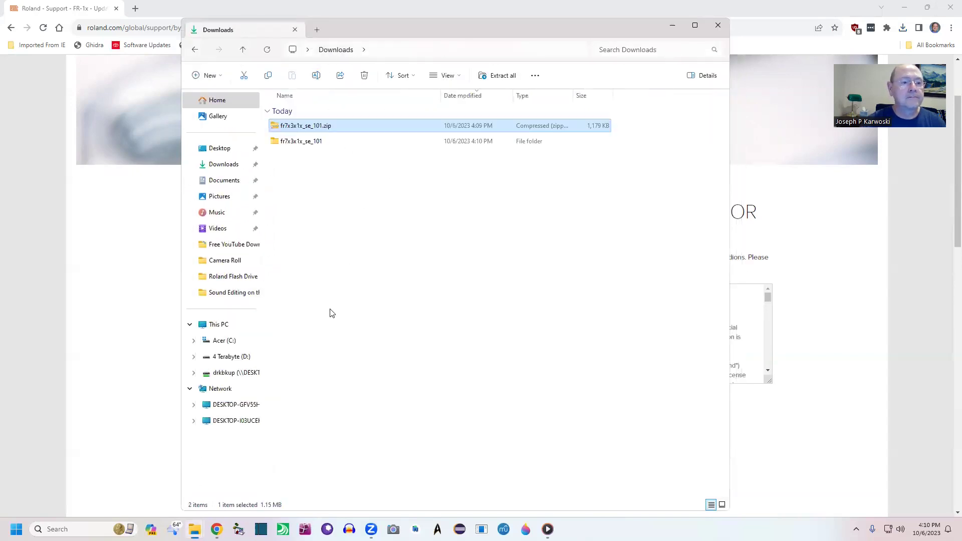
double_click(299, 142)
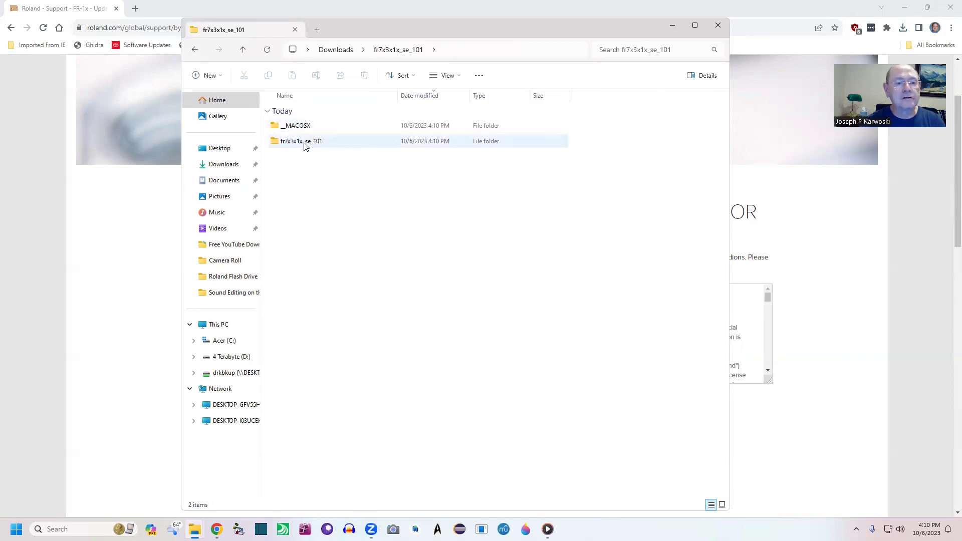
double_click(305, 143)
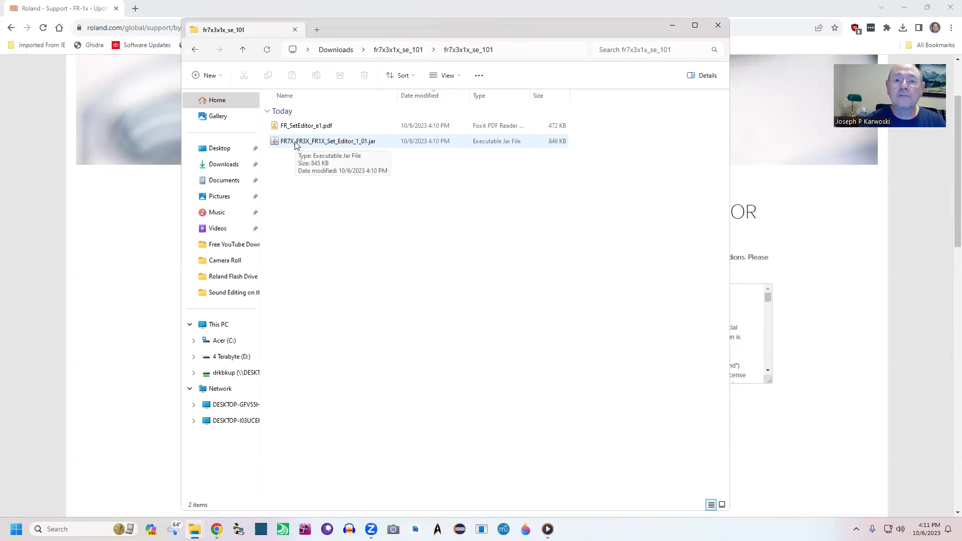
Step: Launch FR7X_FR3X_FR1X_Set_Editor_1_01.jar, choose FR-1x with Remember Selection, and open its set editor
double_click(295, 142)
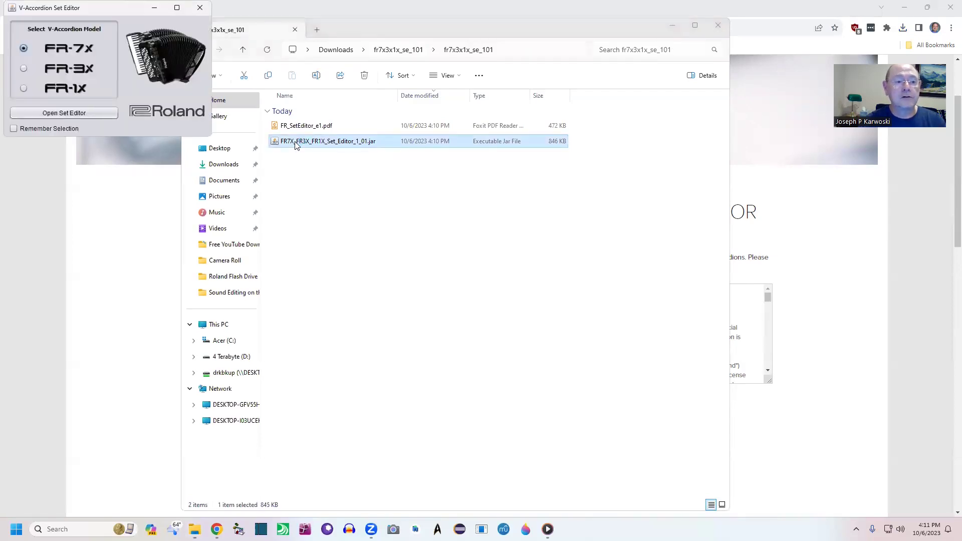
drag(108, 14, 453, 176)
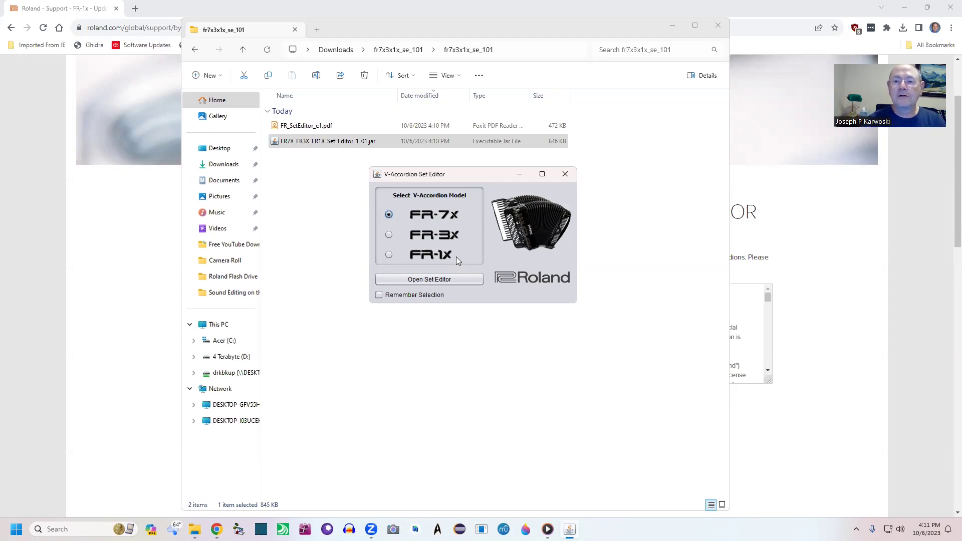
click(389, 255)
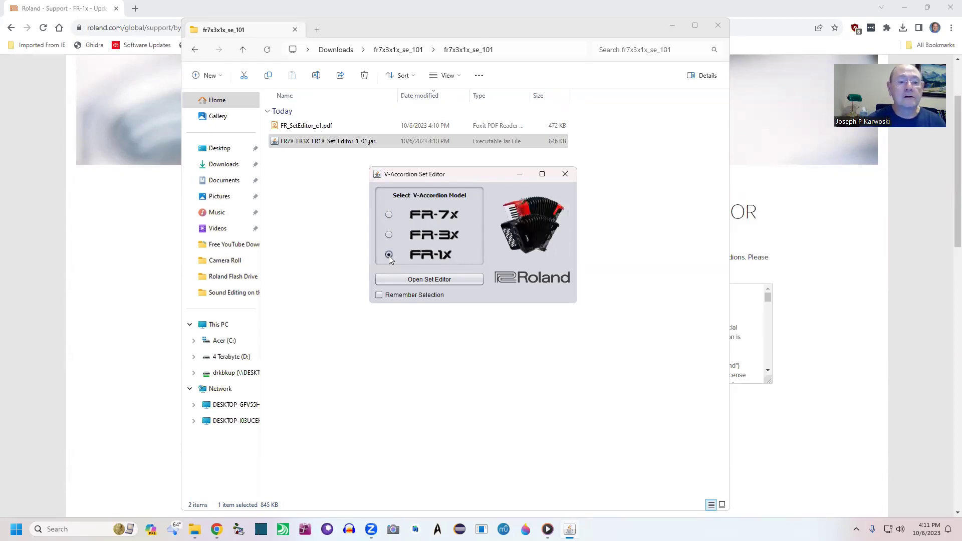
click(378, 295)
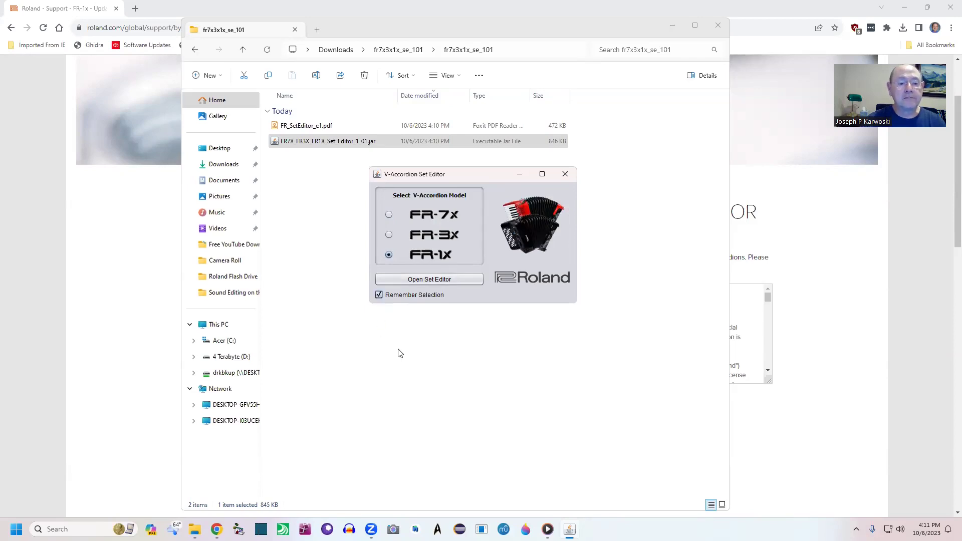
click(430, 280)
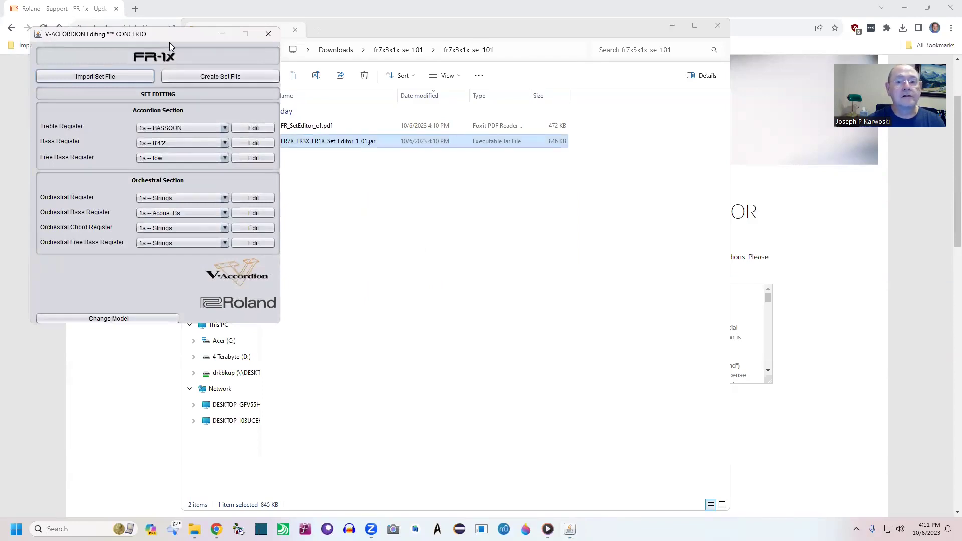
Step: Close File Explorer and Chrome, then centre the V-ACCORDION Editing window on the desktop
click(718, 27)
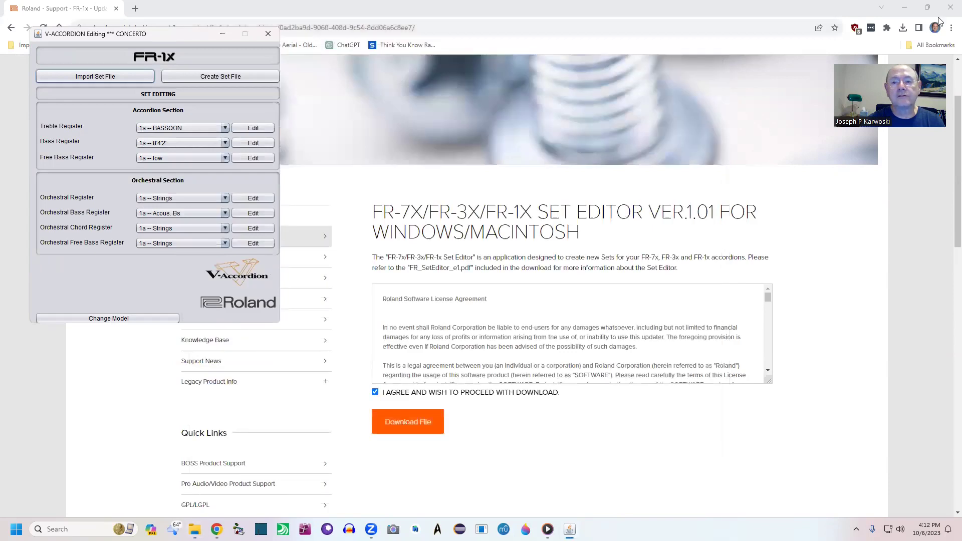
click(949, 8)
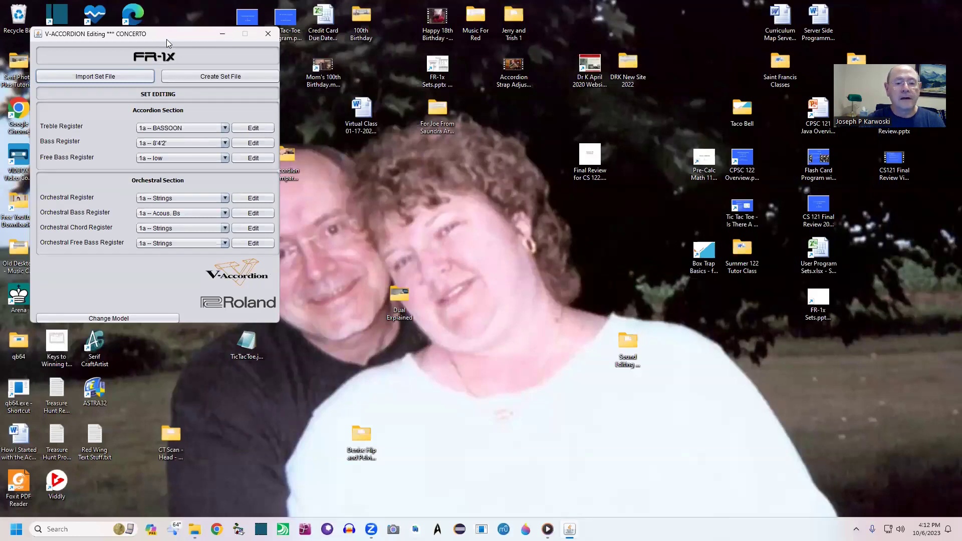
drag(167, 39, 484, 91)
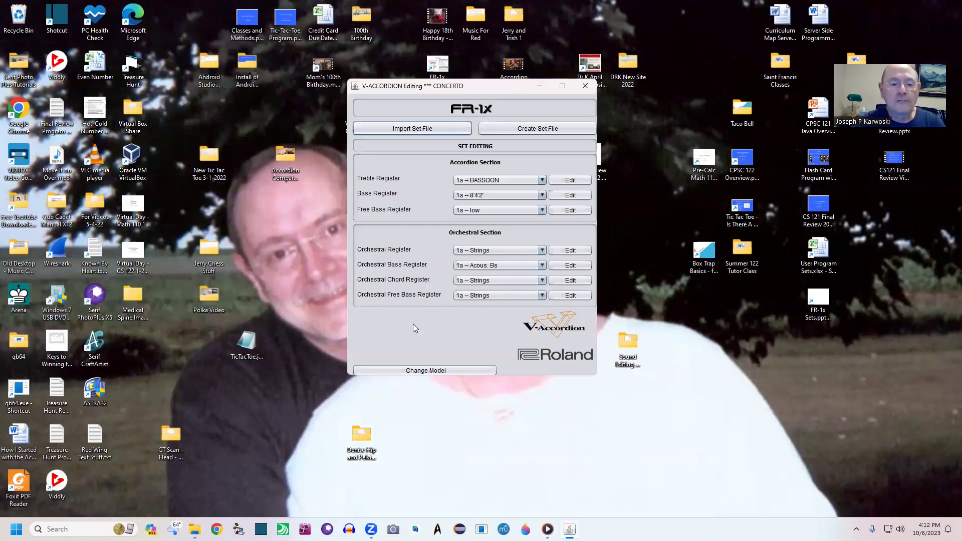
Step: Return to the model chooser via Change Model, try FR-7x and FR-3x, then reselect FR-1x
click(427, 371)
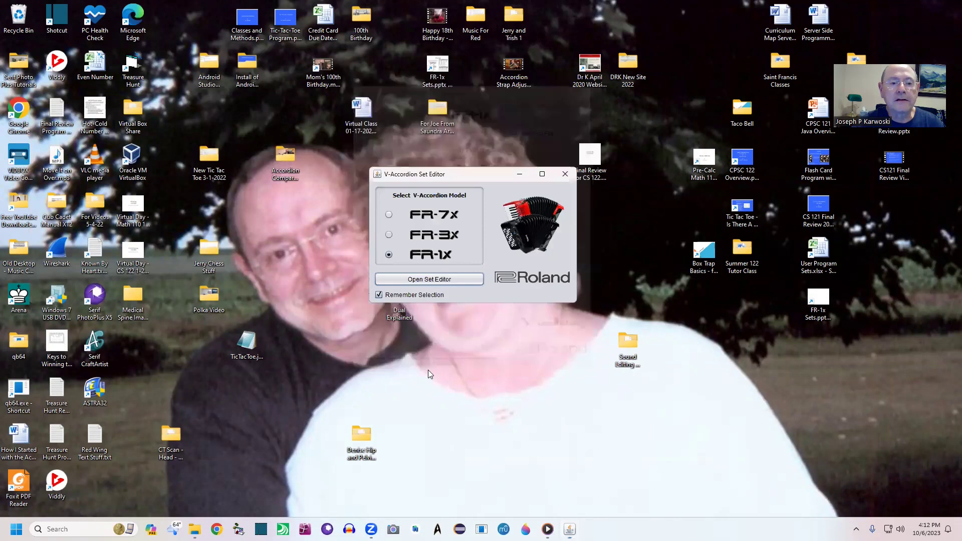
click(389, 216)
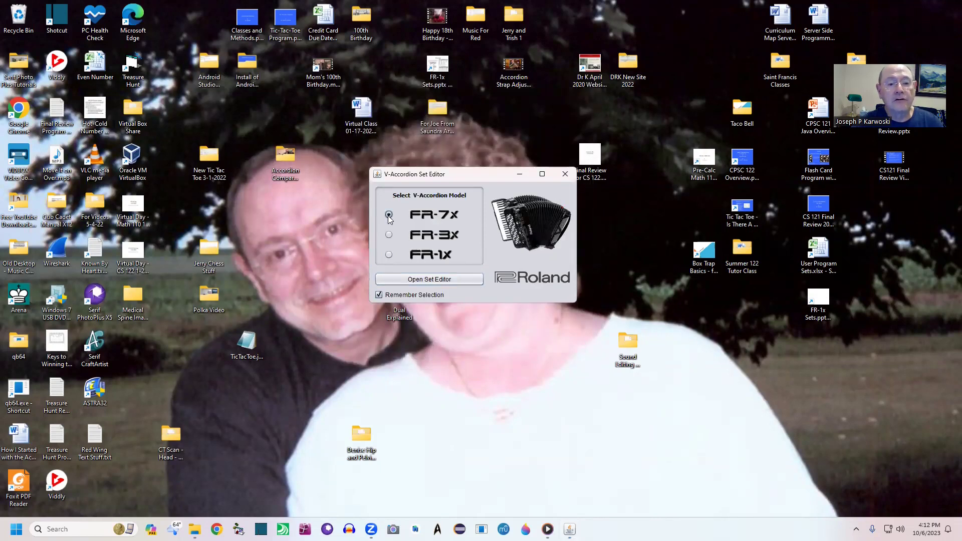
click(390, 235)
click(390, 254)
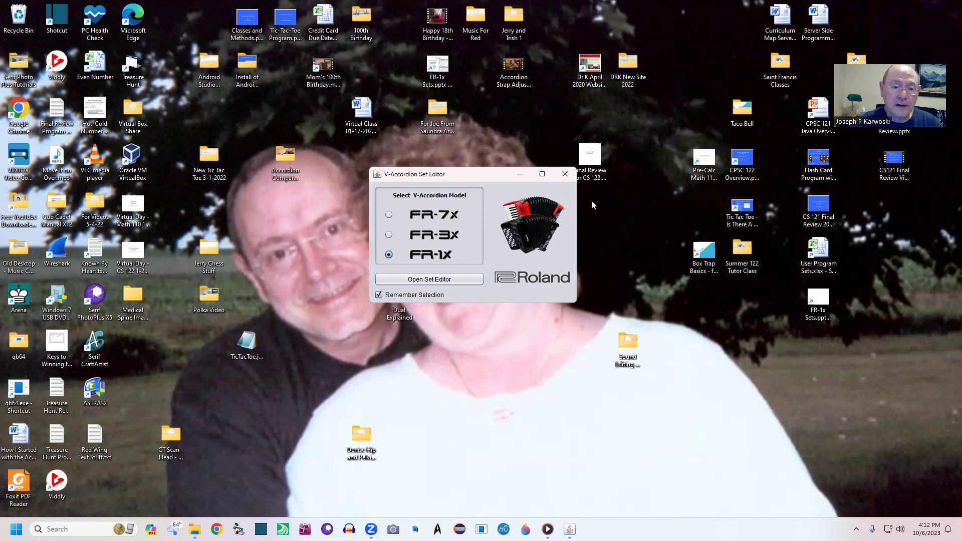
Step: Reopen the FR-1x set editing window and drag it to the centre of the desktop
click(442, 282)
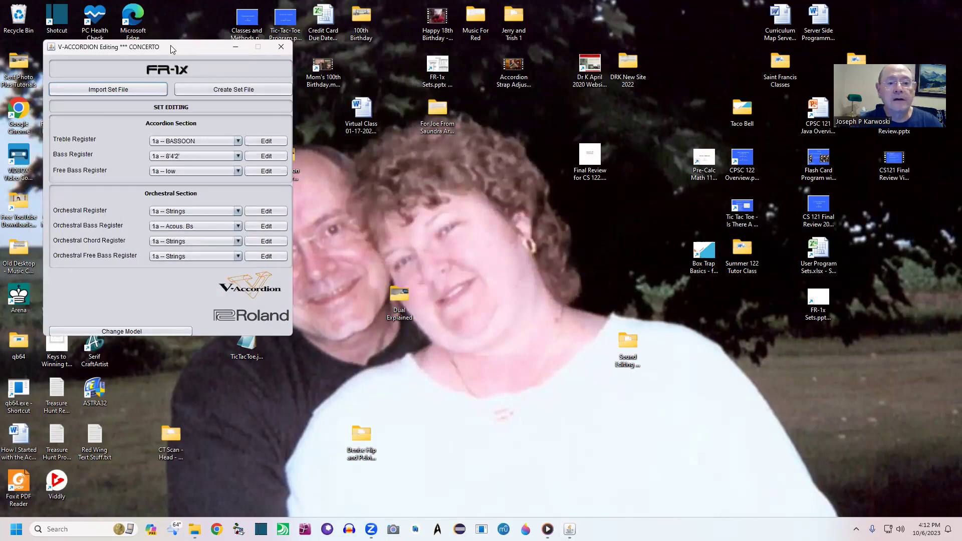
drag(170, 45, 454, 85)
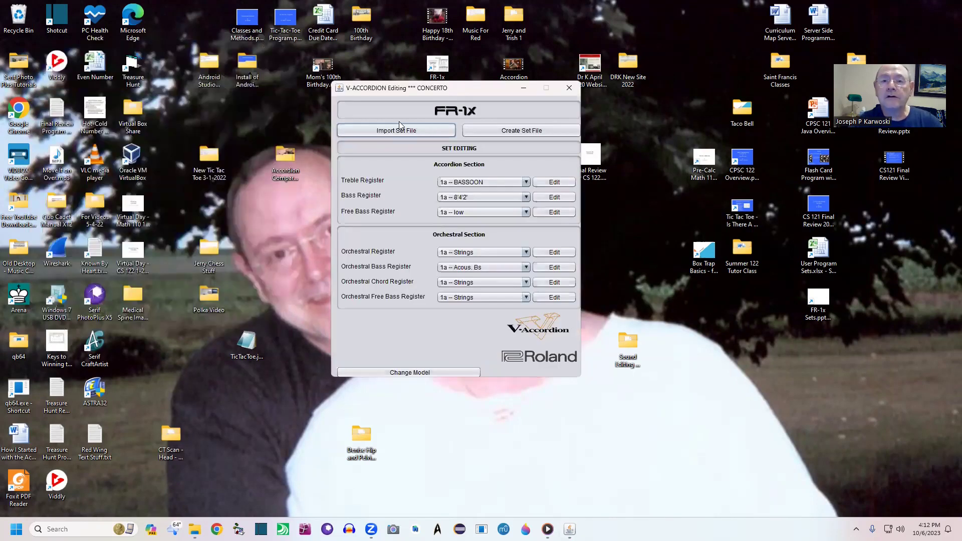